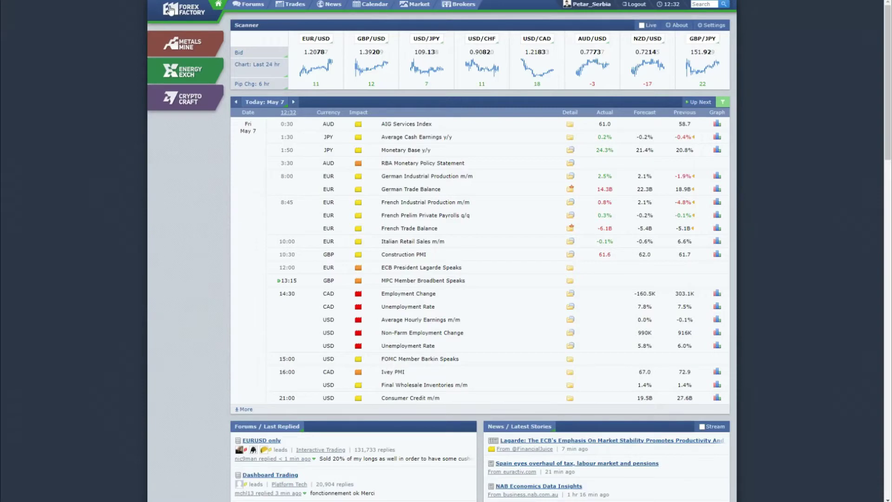
Refresh the Forex Factory calendar and mark the 990K NFP forecast against the 266K actual.
{"action": "left_click", "coordinate": [171, 9]}
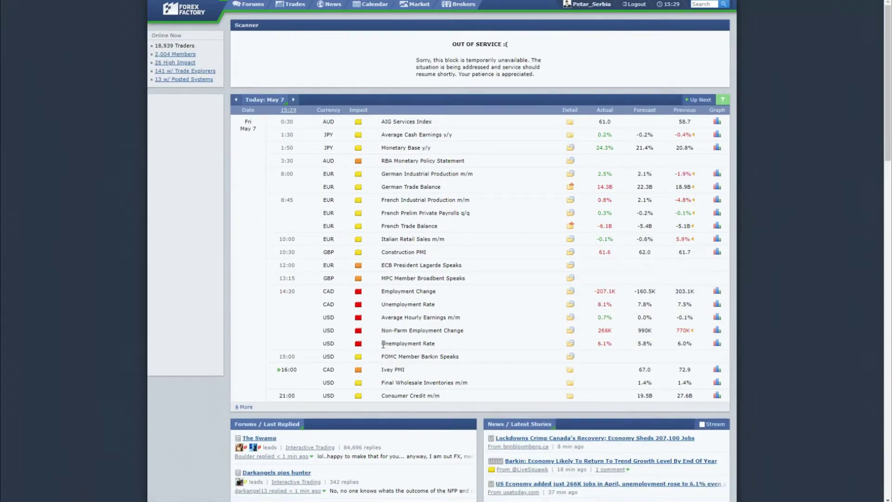
{"action": "left_click", "coordinate": [598, 346]}
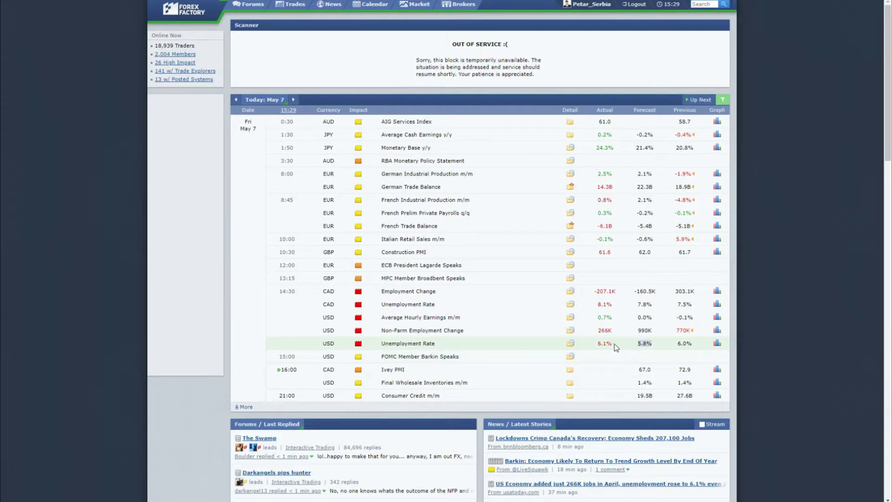
{"action": "left_click", "coordinate": [595, 331]}
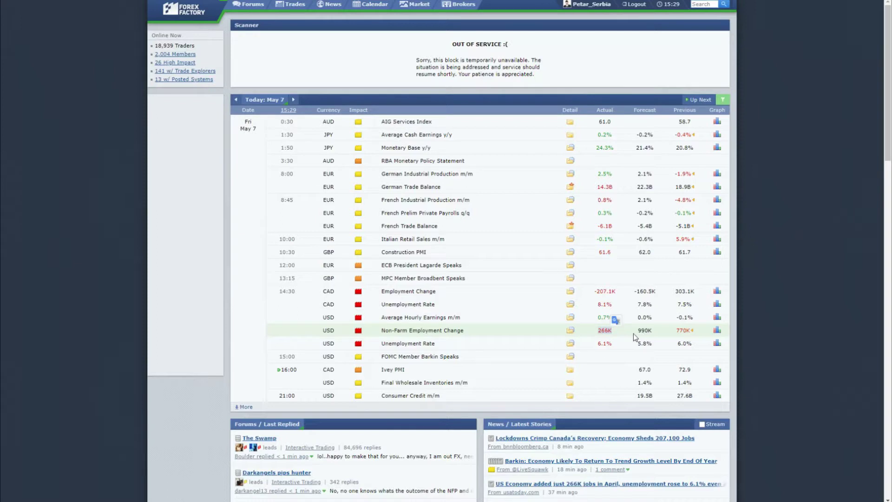
{"action": "double_click", "coordinate": [644, 331]}
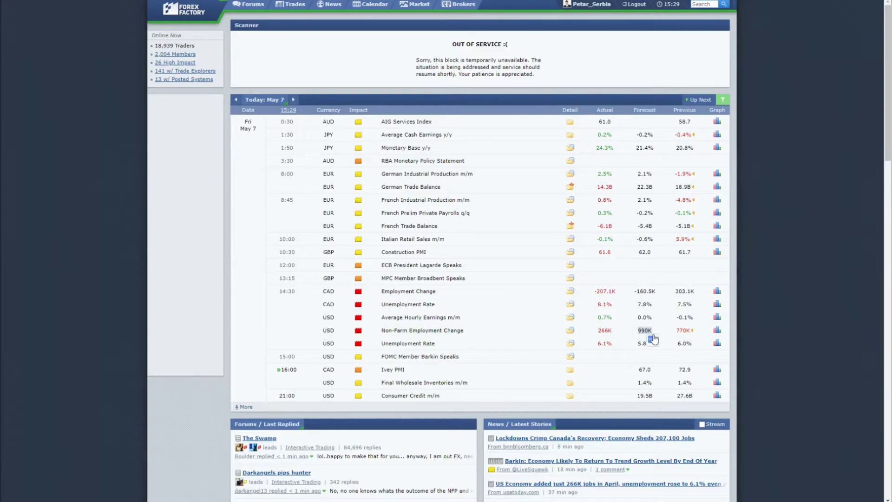
{"action": "key", "text": "alt+Tab"}
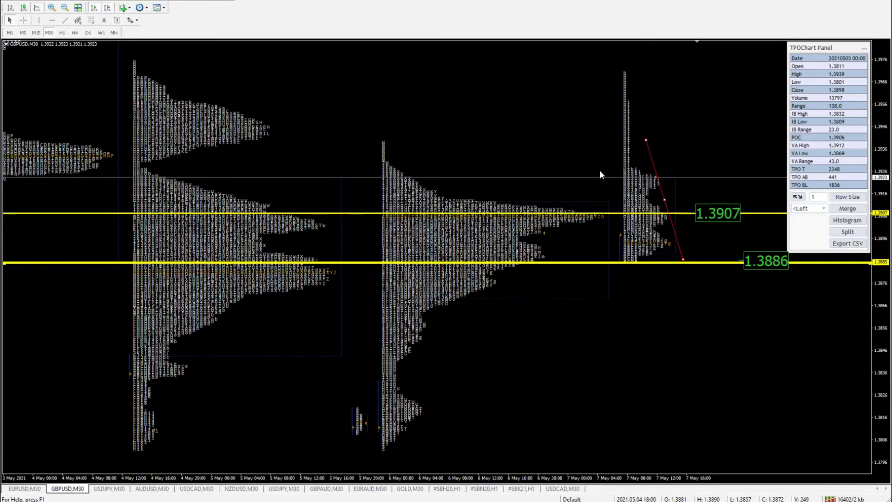
Turn on the crosshair cursor over the GBPUSD 30-minute TPO profile chart.
{"action": "middle_click", "coordinate": [663, 173]}
{"action": "key", "text": "Escape"}
{"action": "left_click", "coordinate": [22, 20]}
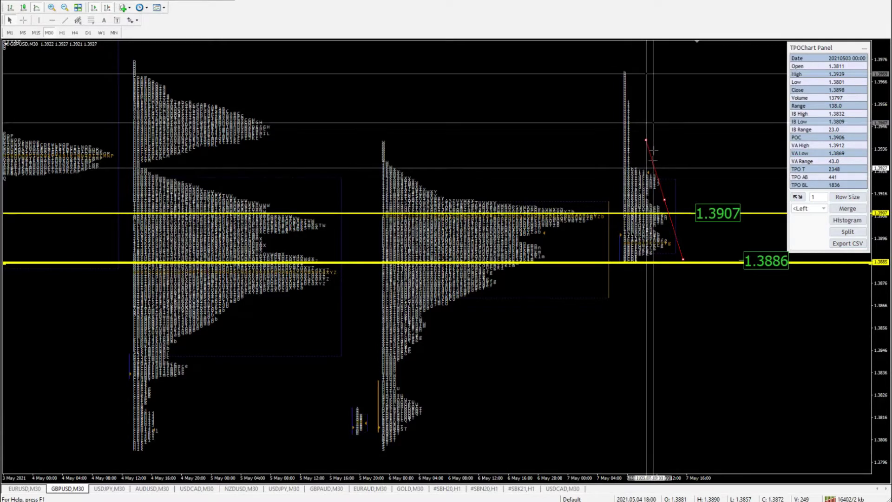
Measure the GBPUSD drop from 1.3927 to about 1.3879, then clear it and return to TradingView.
{"action": "left_click_drag", "start_coordinate": [659, 168], "coordinate": [664, 184]}
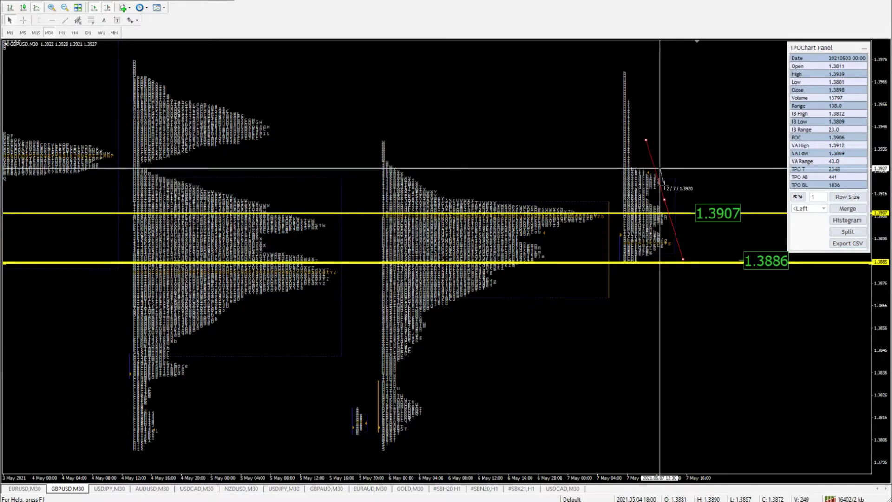
{"action": "left_click_drag", "start_coordinate": [668, 198], "coordinate": [669, 201]}
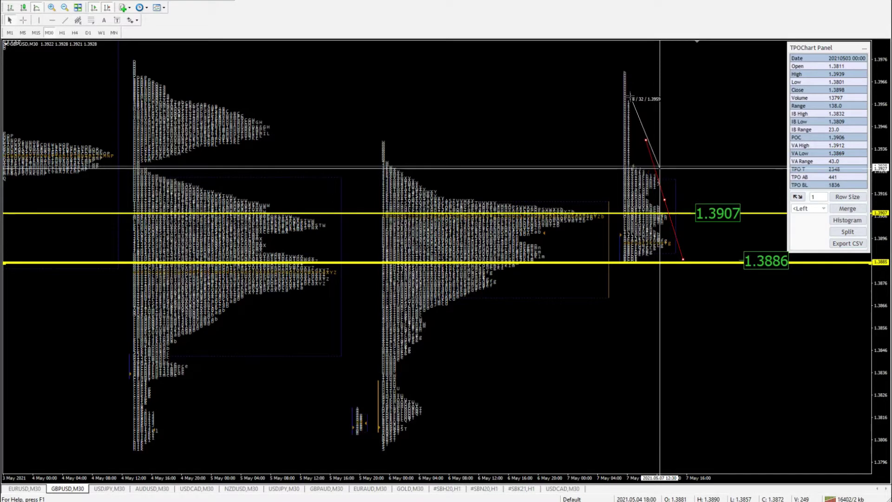
{"action": "left_click_drag", "start_coordinate": [668, 253], "coordinate": [667, 278]}
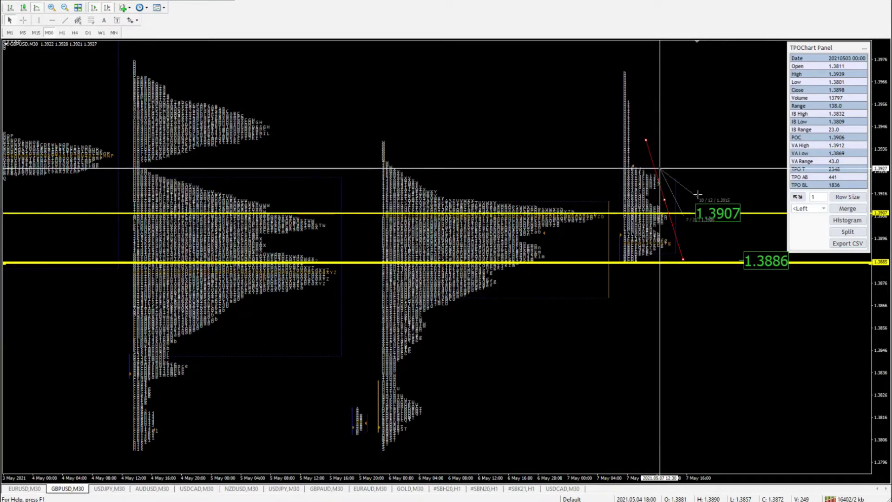
{"action": "left_click_drag", "start_coordinate": [682, 226], "coordinate": [682, 225]}
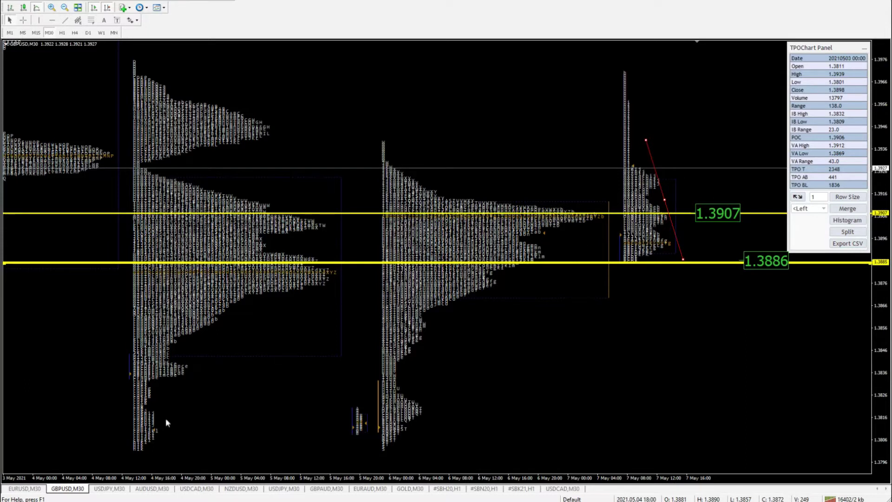
{"action": "left_click", "coordinate": [95, 464]}
Maximise the daily GBPUSD chart, narrow its box to about 1.3945–1.3955, then load 6BM2021.
{"action": "left_click", "coordinate": [613, 114]}
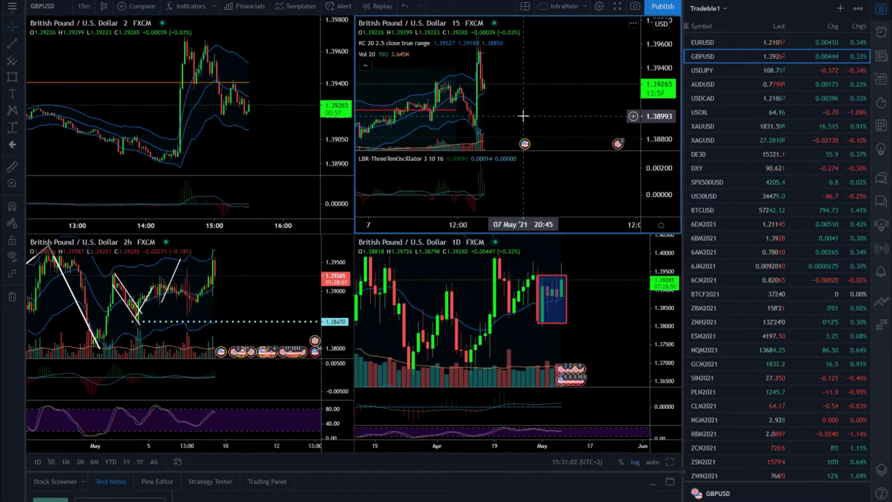
{"action": "left_click_drag", "start_coordinate": [505, 296], "coordinate": [494, 296]}
{"action": "left_click", "coordinate": [541, 299]}
{"action": "left_click", "coordinate": [669, 462]}
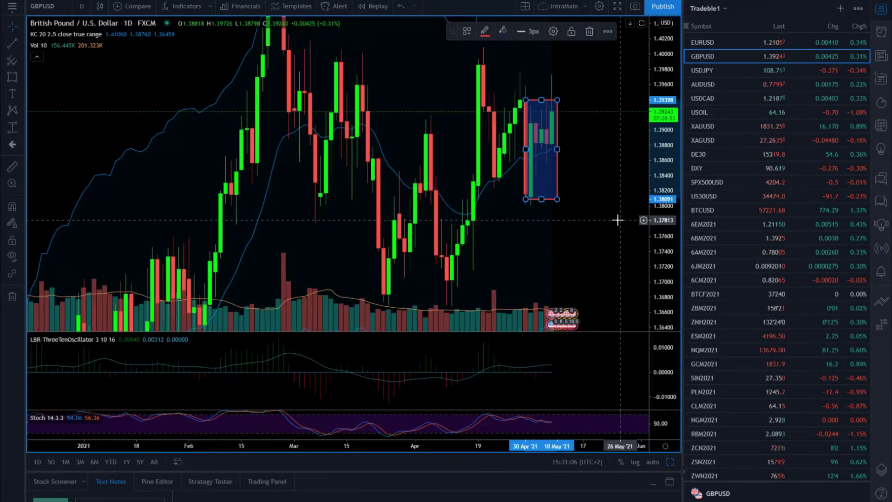
{"action": "scroll", "coordinate": [617, 219], "scroll_direction": "up", "scroll_amount": 5}
{"action": "left_click_drag", "start_coordinate": [465, 190], "coordinate": [461, 95]}
{"action": "left_click_drag", "start_coordinate": [466, 136], "coordinate": [438, 136]}
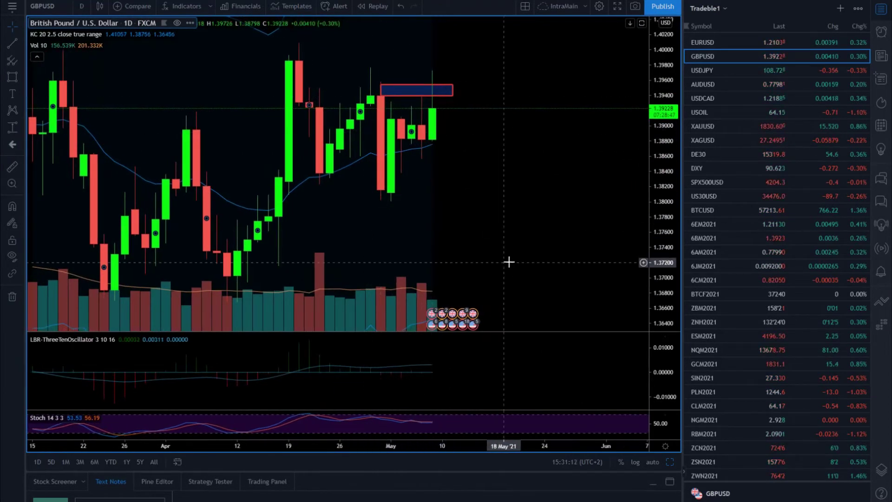
{"action": "left_click", "coordinate": [725, 238]}
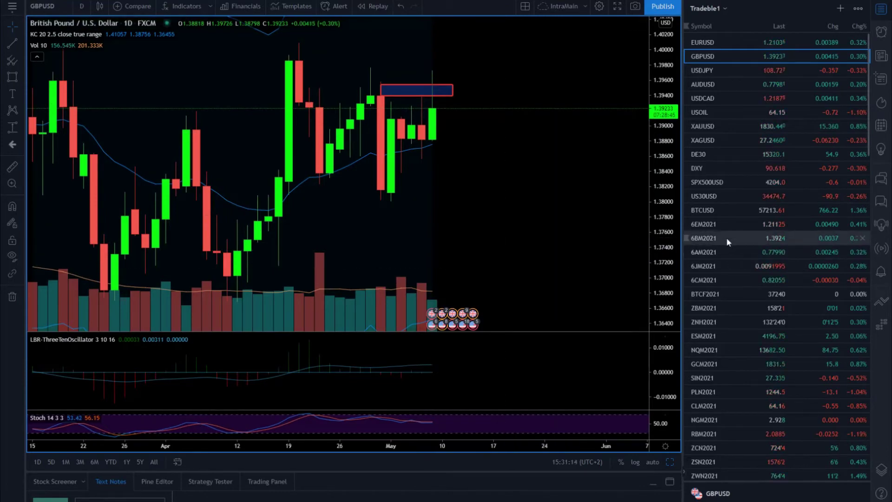
{"action": "left_click_drag", "start_coordinate": [427, 237], "coordinate": [434, 220]}
Set the chart to 30-minute bars and load spot gold XAUUSD from the watchlist.
{"action": "left_click_drag", "start_coordinate": [520, 287], "coordinate": [378, 244]}
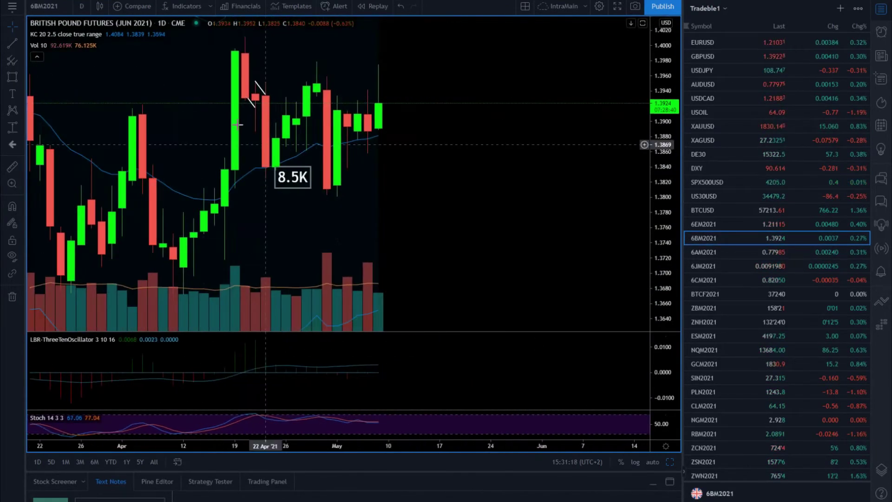
{"action": "left_click", "coordinate": [81, 6]}
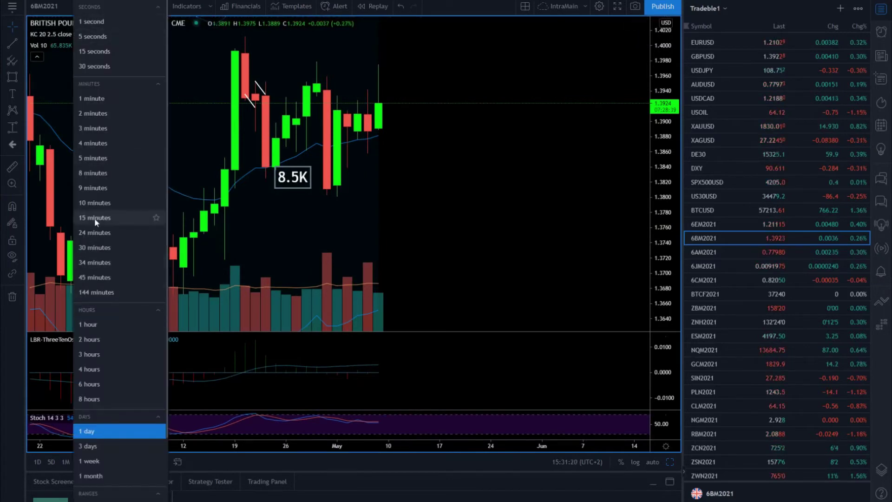
{"action": "left_click", "coordinate": [109, 247]}
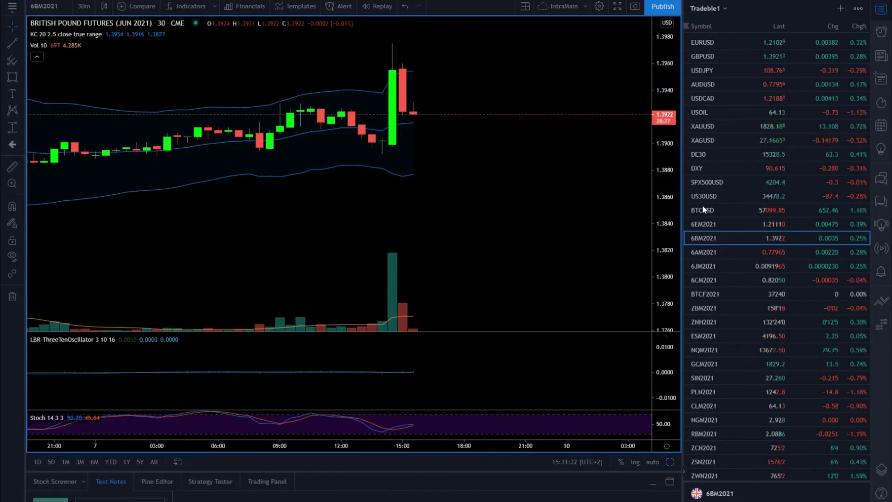
{"action": "left_click", "coordinate": [719, 129]}
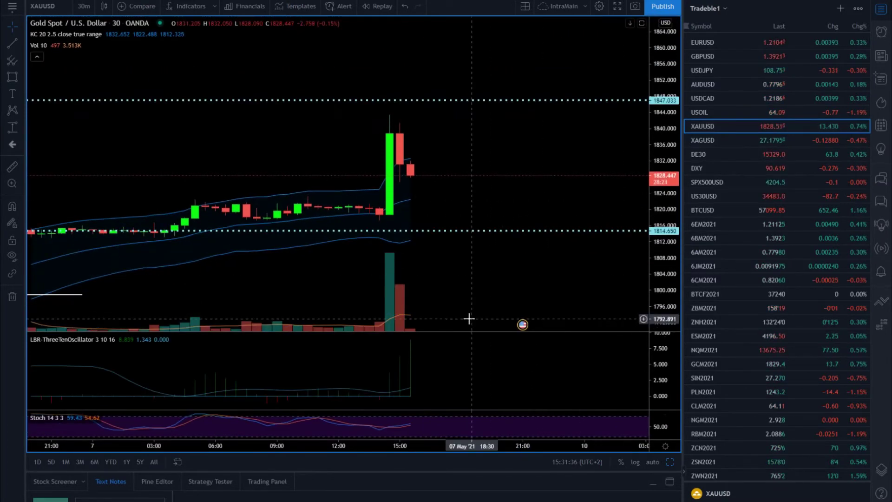
Load GCM2021 June gold futures from the watchlist into the four-chart layout.
{"action": "scroll", "coordinate": [716, 320], "scroll_direction": "down", "scroll_amount": 2}
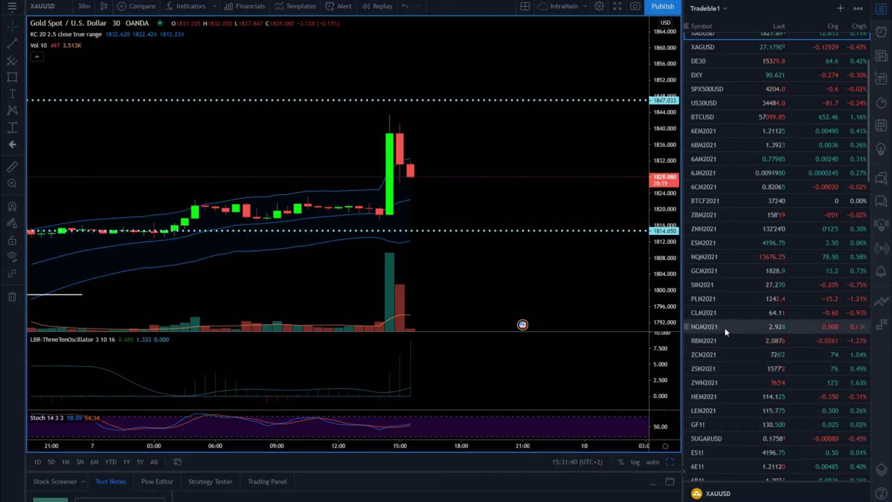
{"action": "left_click", "coordinate": [733, 272]}
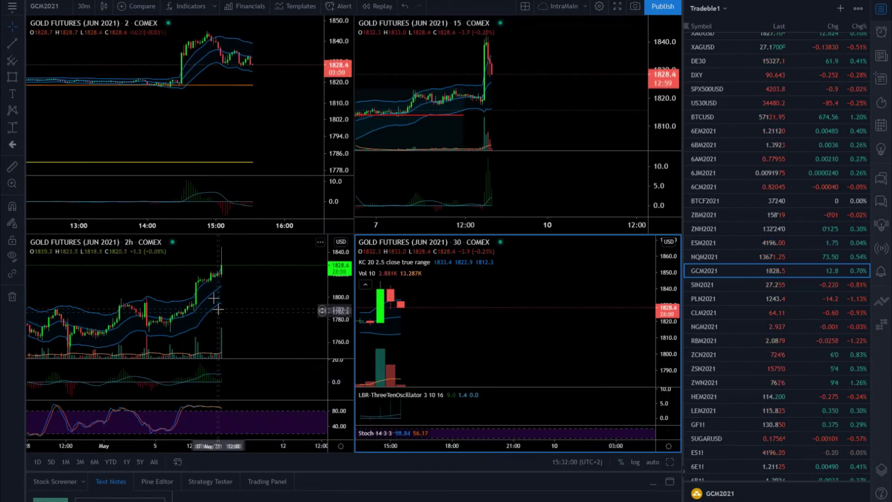
Return all four charts to spot gold XAUUSD and select the 30-minute chart.
{"action": "left_click", "coordinate": [497, 316]}
{"action": "scroll", "coordinate": [762, 144], "scroll_direction": "up", "scroll_amount": 3}
{"action": "left_click", "coordinate": [701, 154]}
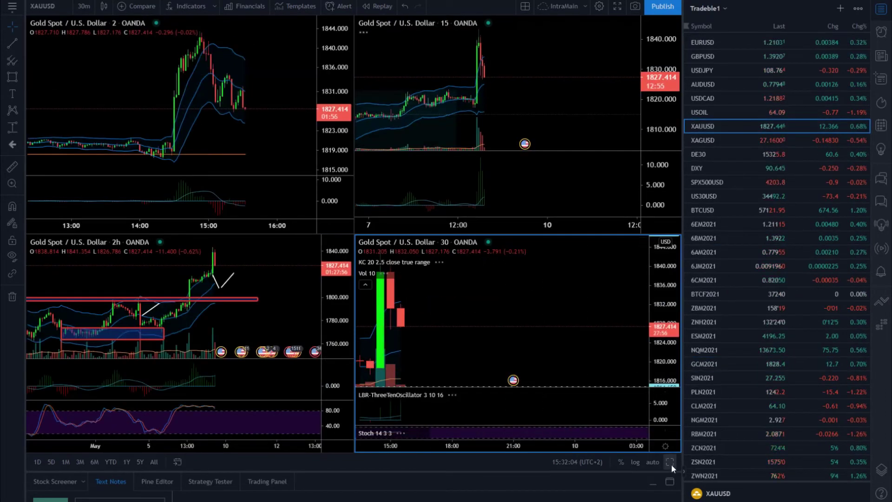
{"action": "key", "text": "alt+Return"}
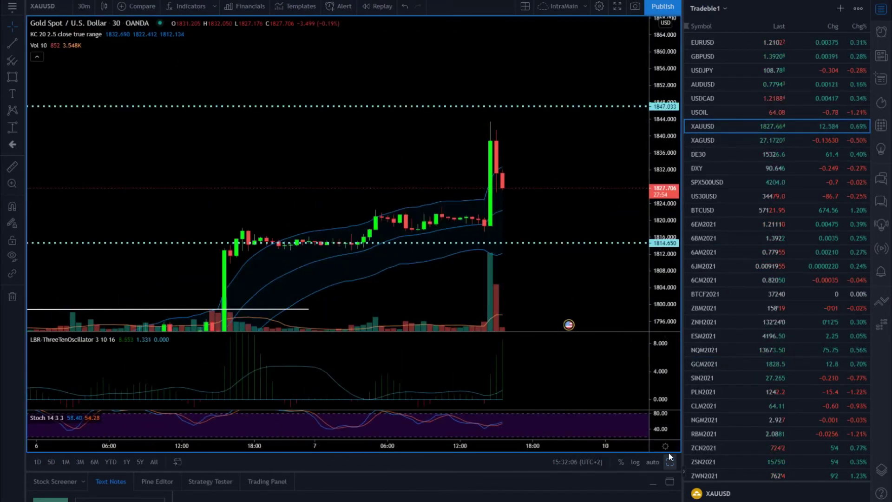
{"action": "key", "text": "alt+Return"}
Change the bottom-right chart's timeframe to 4 hours, then to 1 day.
{"action": "left_click", "coordinate": [84, 7]}
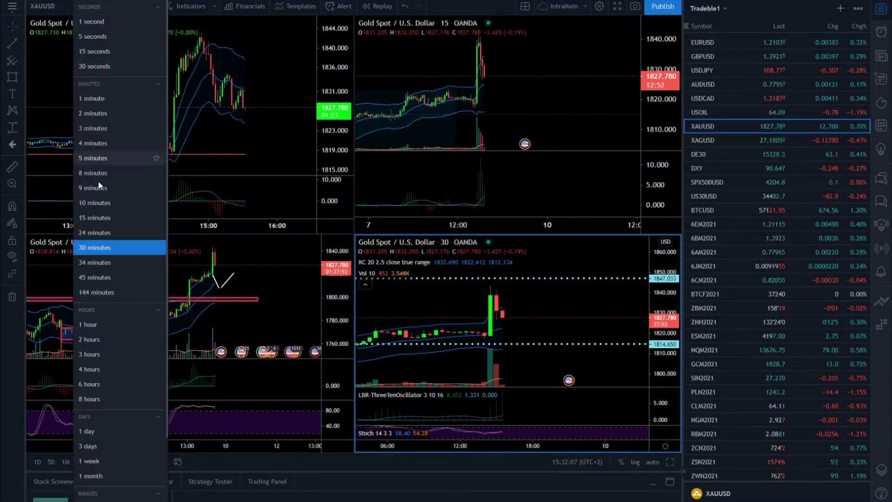
{"action": "left_click", "coordinate": [112, 366]}
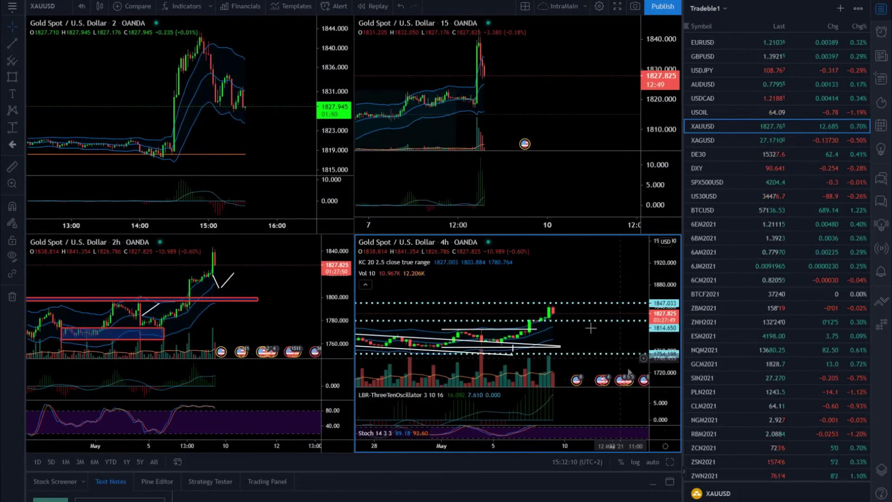
{"action": "left_click", "coordinate": [82, 6]}
{"action": "left_click", "coordinate": [107, 430]}
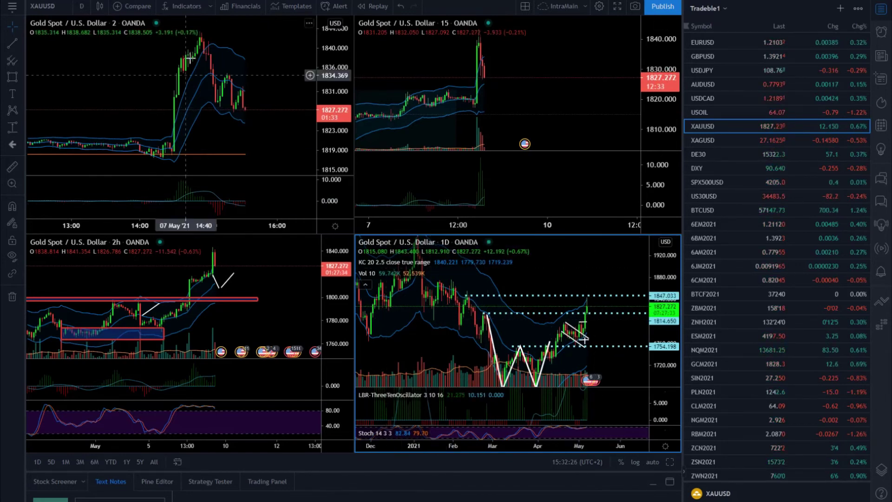
{"action": "left_click_drag", "start_coordinate": [191, 59], "coordinate": [214, 147]}
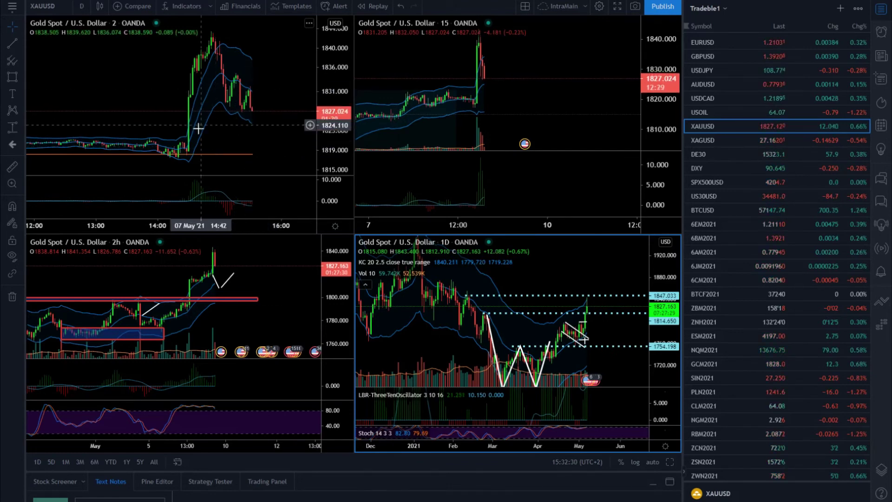
{"action": "scroll", "coordinate": [198, 128], "scroll_direction": "down", "scroll_amount": 1}
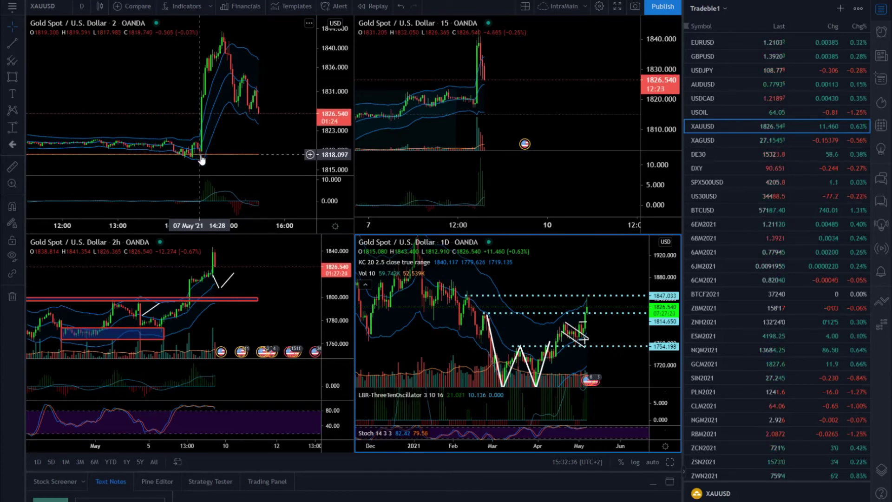
{"action": "scroll", "coordinate": [203, 160], "scroll_direction": "down", "scroll_amount": 1}
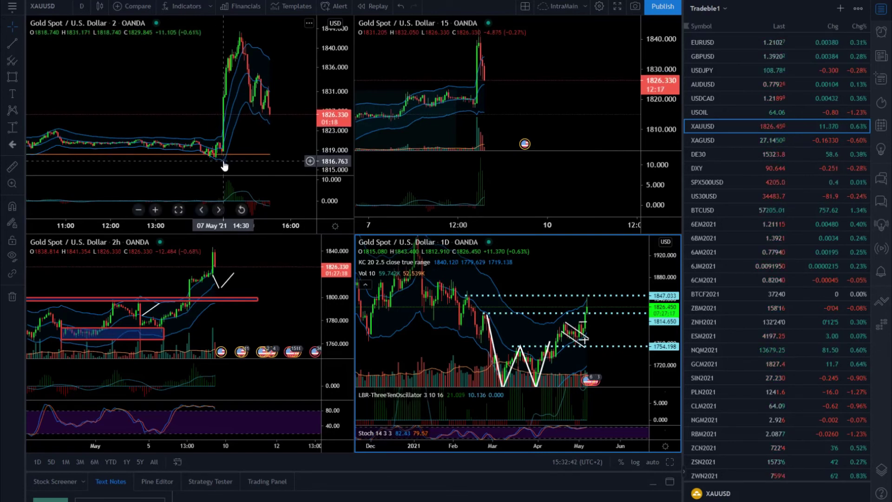
{"action": "scroll", "coordinate": [223, 140], "scroll_direction": "up", "scroll_amount": 4}
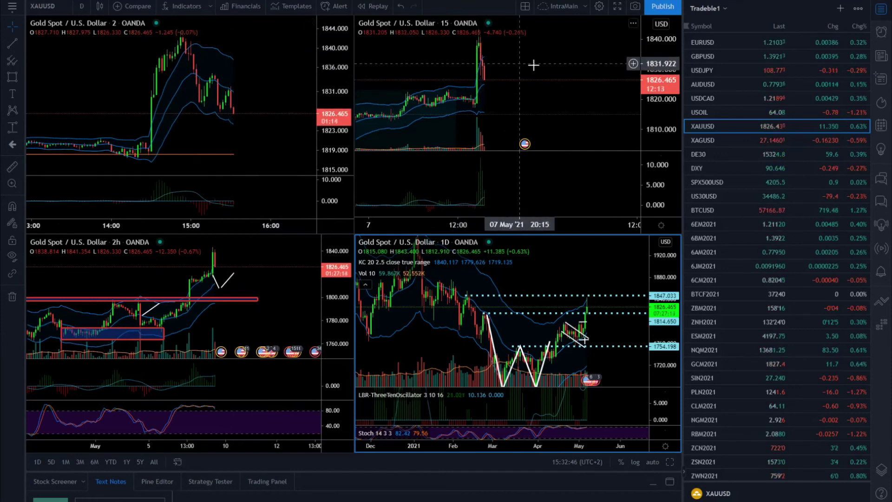
{"action": "scroll", "coordinate": [219, 115], "scroll_direction": "down", "scroll_amount": 4}
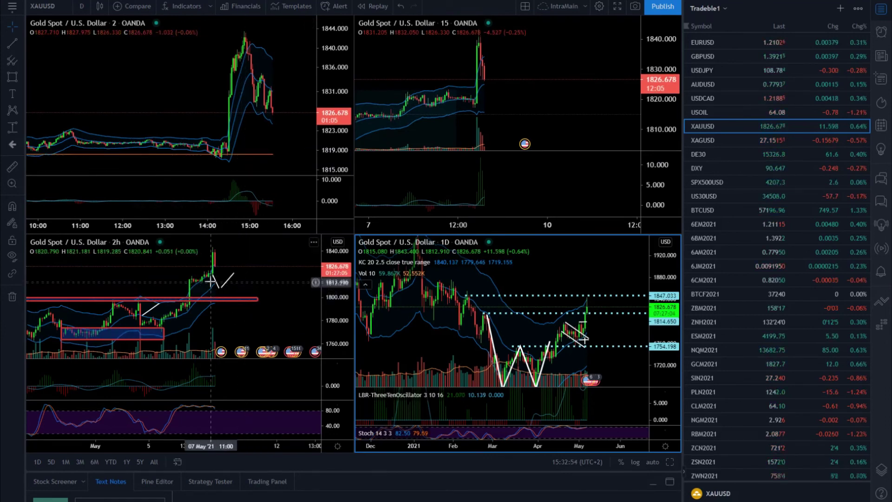
{"action": "scroll", "coordinate": [211, 292], "scroll_direction": "down", "scroll_amount": 2}
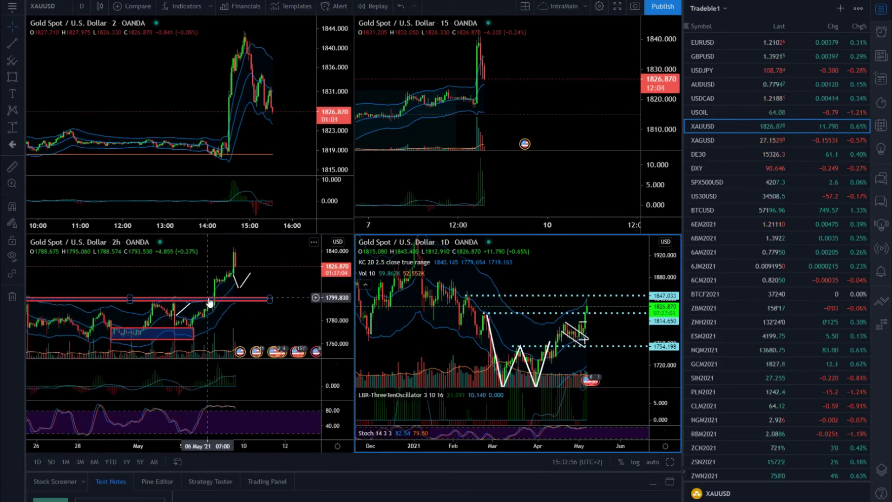
{"action": "scroll", "coordinate": [209, 303], "scroll_direction": "down", "scroll_amount": 1}
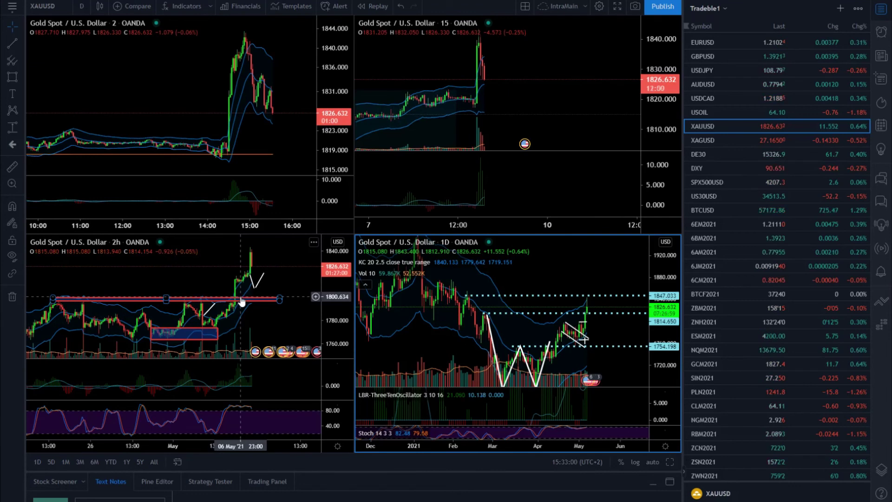
{"action": "scroll", "coordinate": [239, 143], "scroll_direction": "up", "scroll_amount": 2}
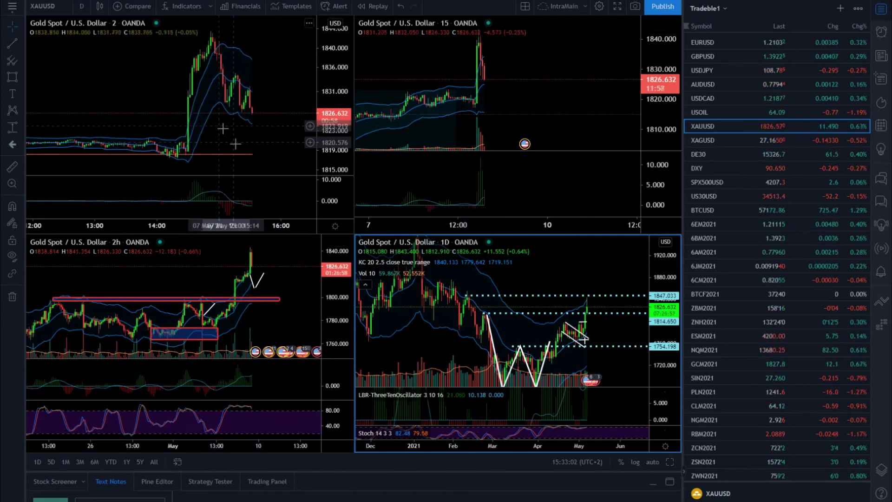